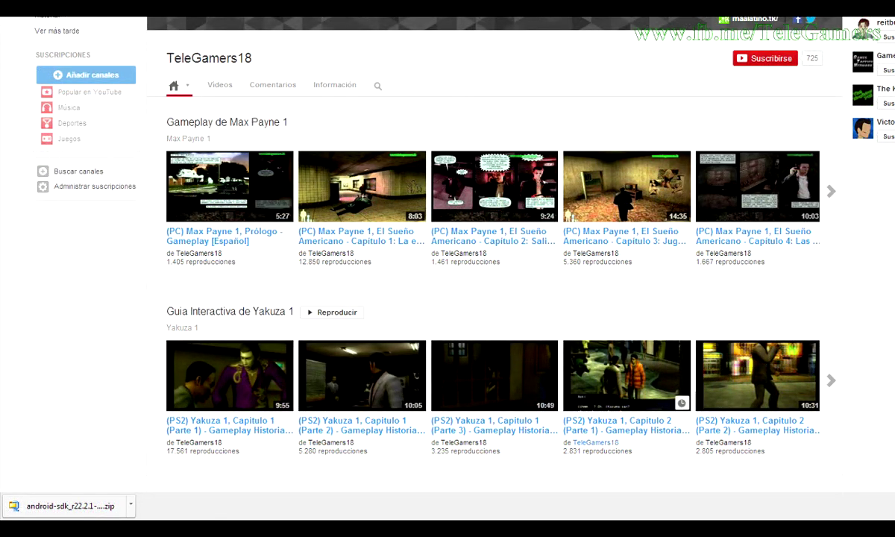
- Launch SDK Manager.exe from the android-sdk-windows folder stored beside the downloaded SDK zip
left_click(130, 505)
left_click(181, 463)
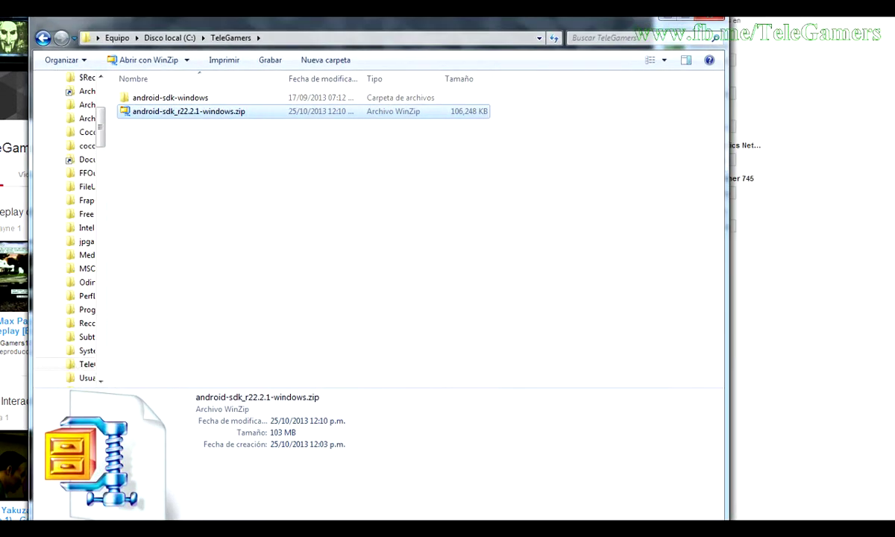
key("Up")
key("Return")
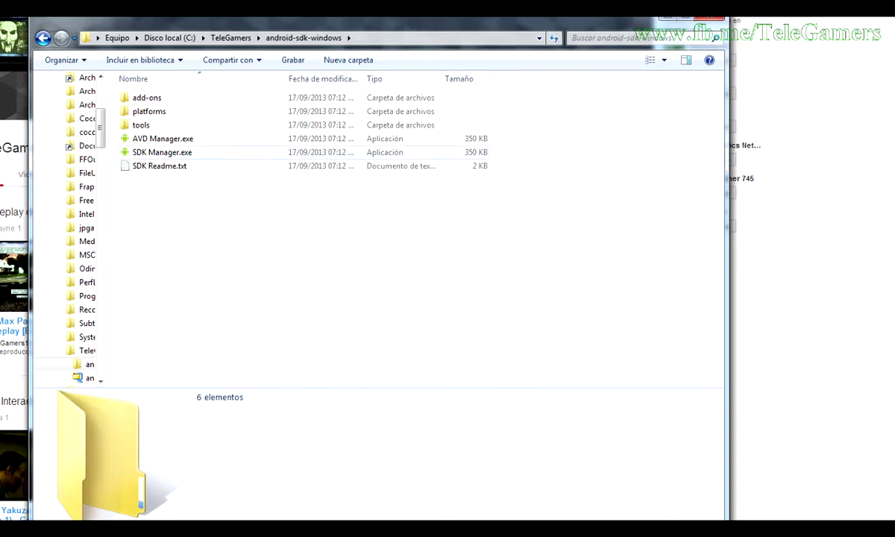
left_click(162, 152)
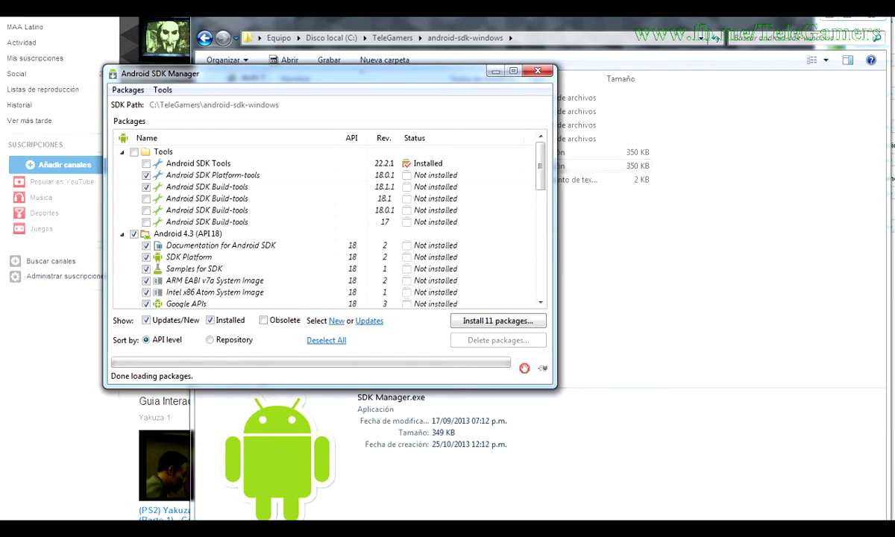
- Deselect Android SDK Platform-tools 18.0.1 and Build-tools 18.1.1, and request installation of the remaining selected packages, including Android 4.3 (API 18)
left_click_drag(351, 78, 626, 138)
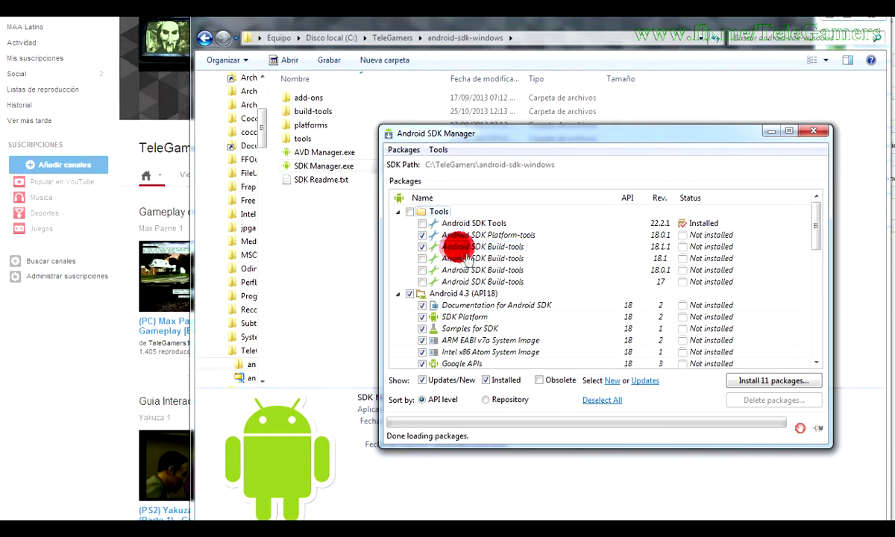
left_click(433, 255)
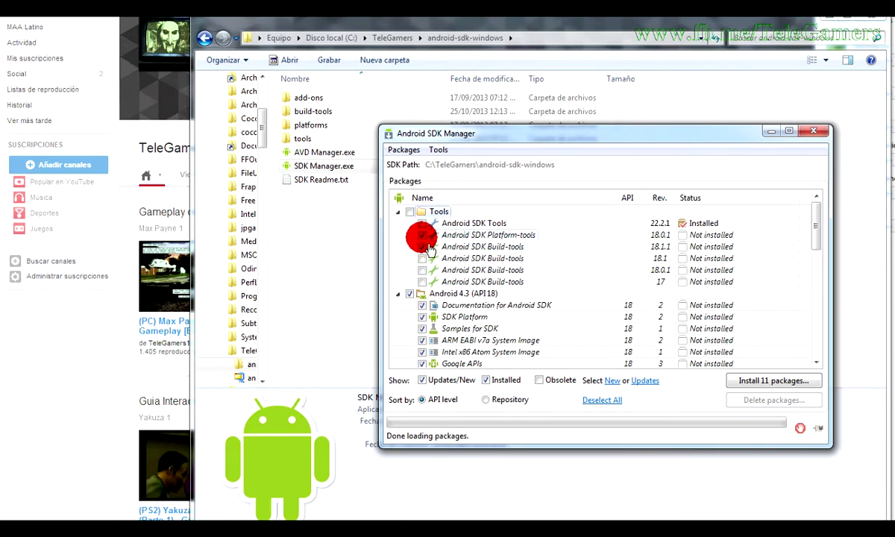
left_click(422, 247)
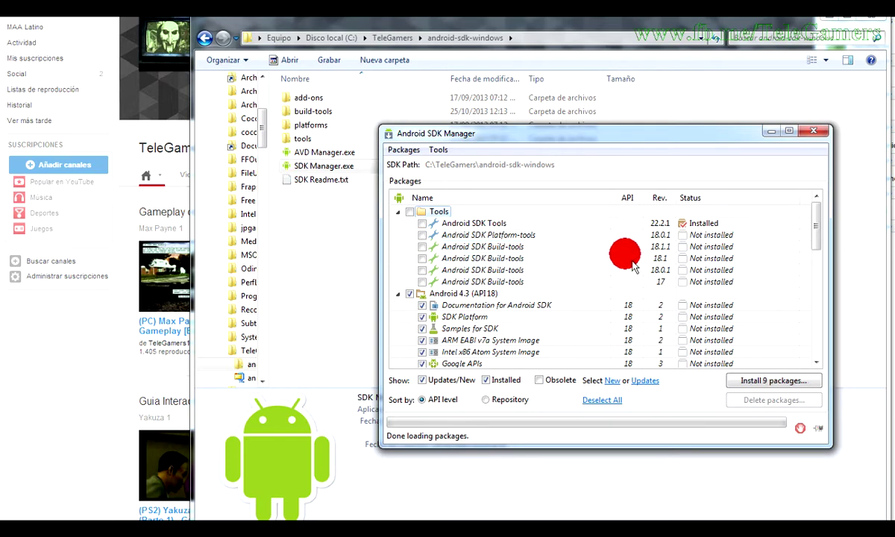
scroll(632, 266, "down", 1)
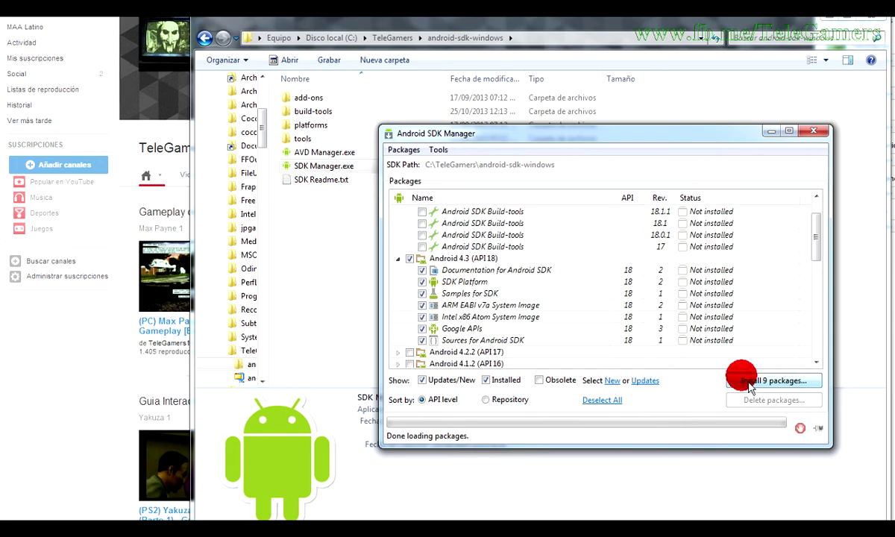
left_click(764, 382)
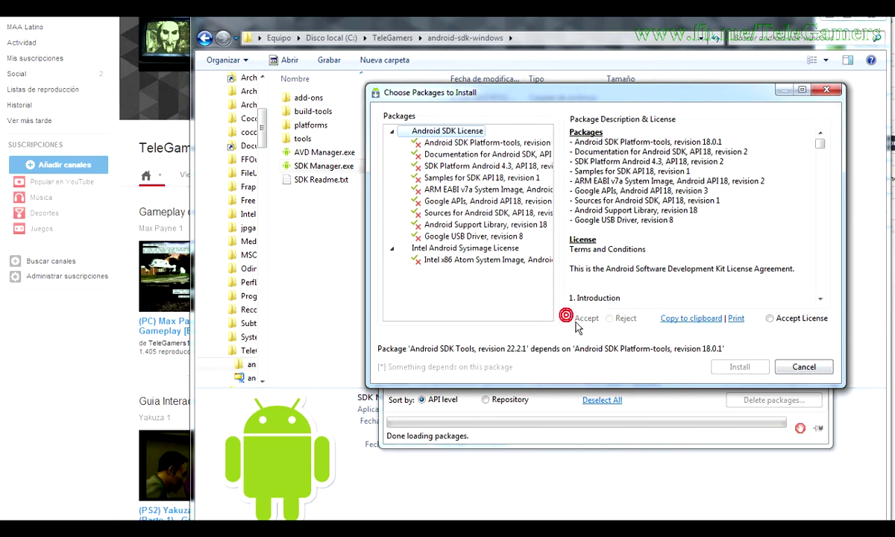
- Individually accept the licences for Android SDK Platform-tools, Documentation for Android SDK and SDK Platform Android 4.3
left_click(485, 142)
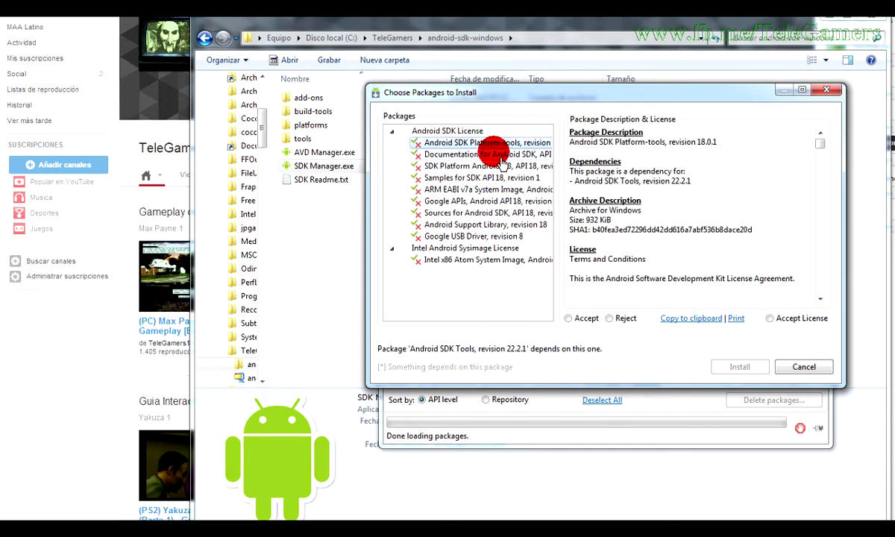
key("Down")
key("Down")
key("Down")
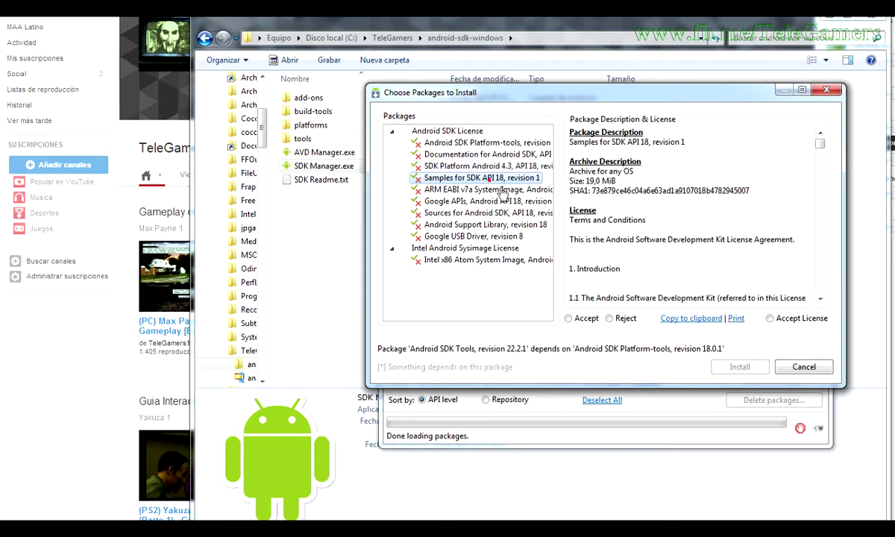
key("Left")
left_click(515, 144)
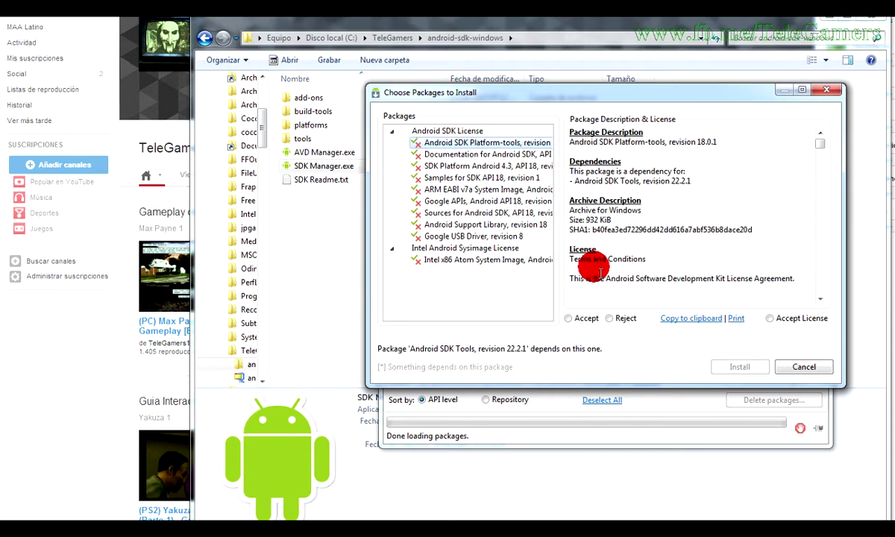
left_click(570, 317)
left_click(525, 155)
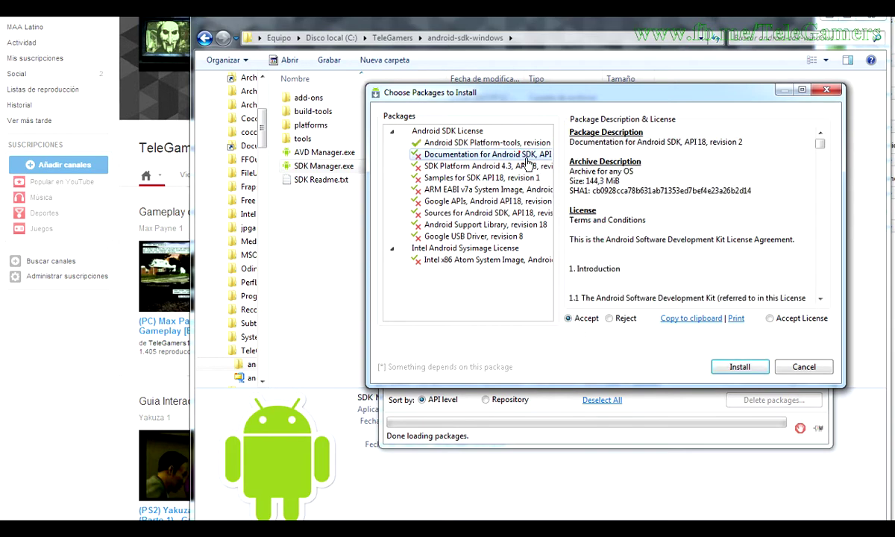
left_click(570, 318)
left_click(474, 165)
left_click(570, 318)
- Accept the licences for Samples for SDK, ARM EABI v7a System Image and Google APIs, all API 18
left_click(489, 178)
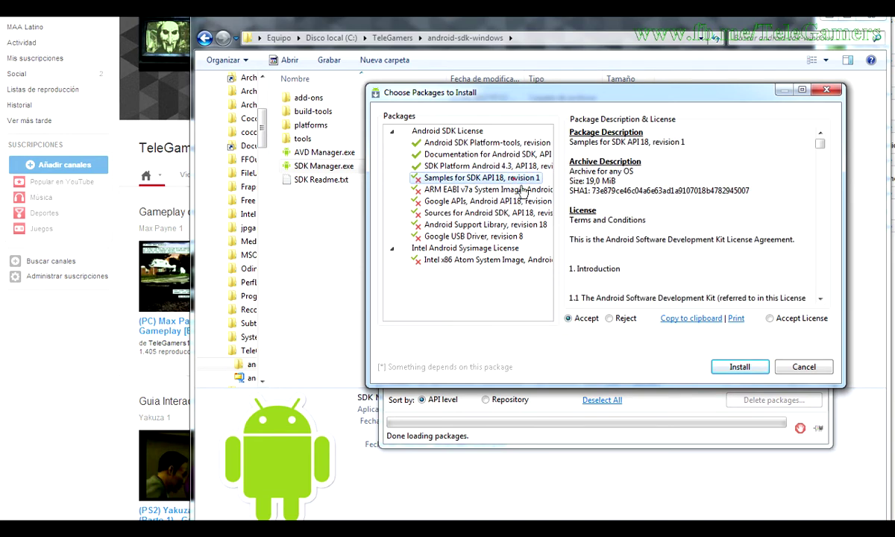
left_click(570, 317)
left_click(490, 189)
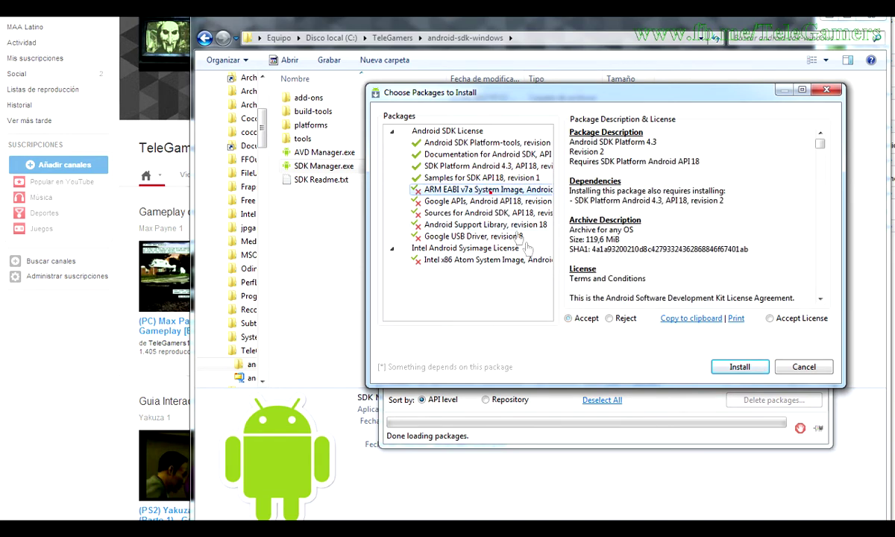
left_click(570, 319)
left_click(498, 201)
left_click(568, 317)
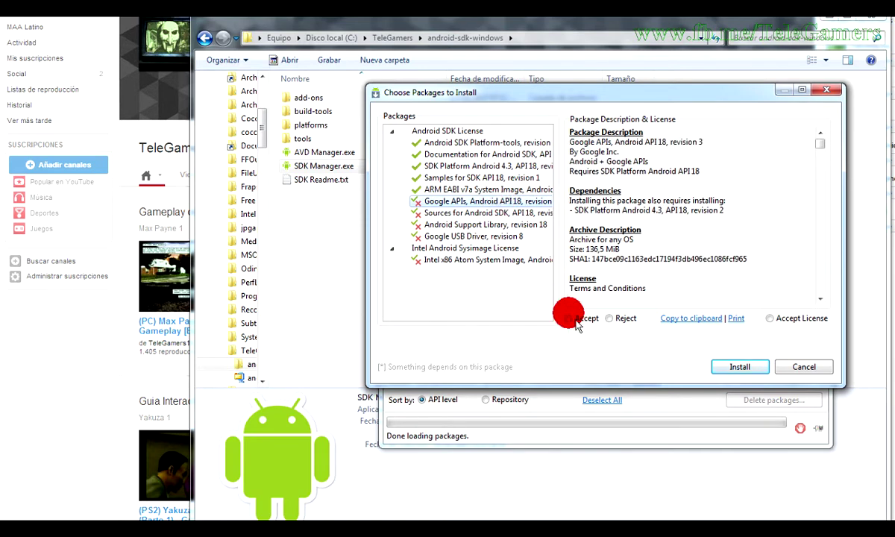
- Accept the licences for Sources for Android SDK, Google USB Driver and Android Support Library
left_click(493, 213)
left_click(569, 318)
left_click(489, 238)
left_click(568, 318)
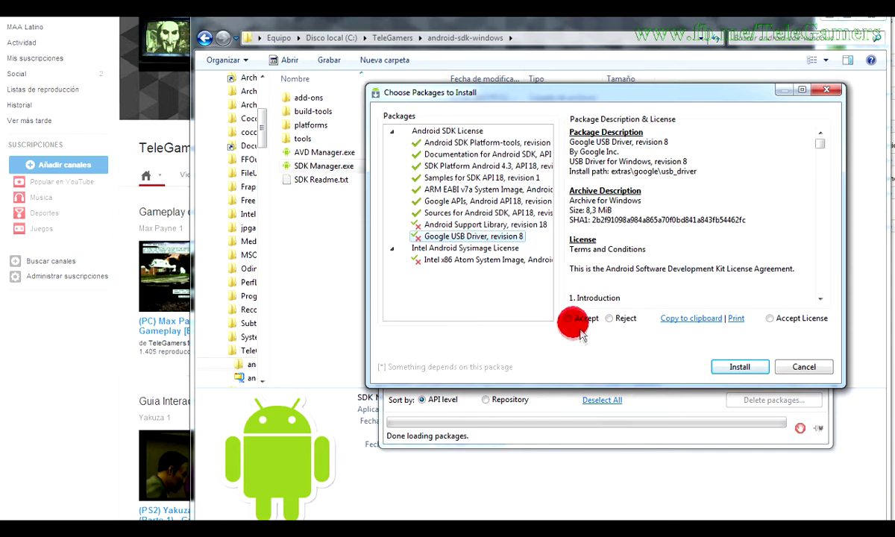
left_click(496, 224)
left_click(567, 318)
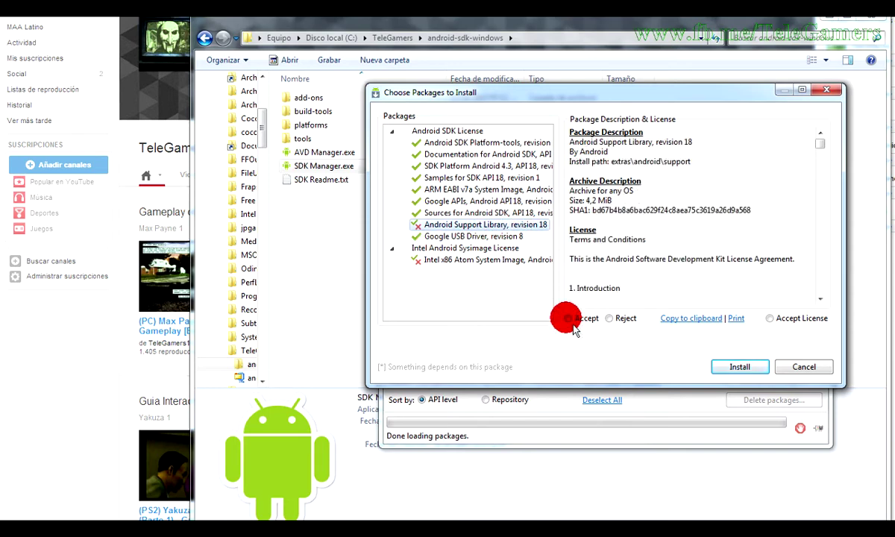
- Accept the Intel x86 Atom System Image licence and install all the accepted packages
left_click(490, 260)
left_click(572, 321)
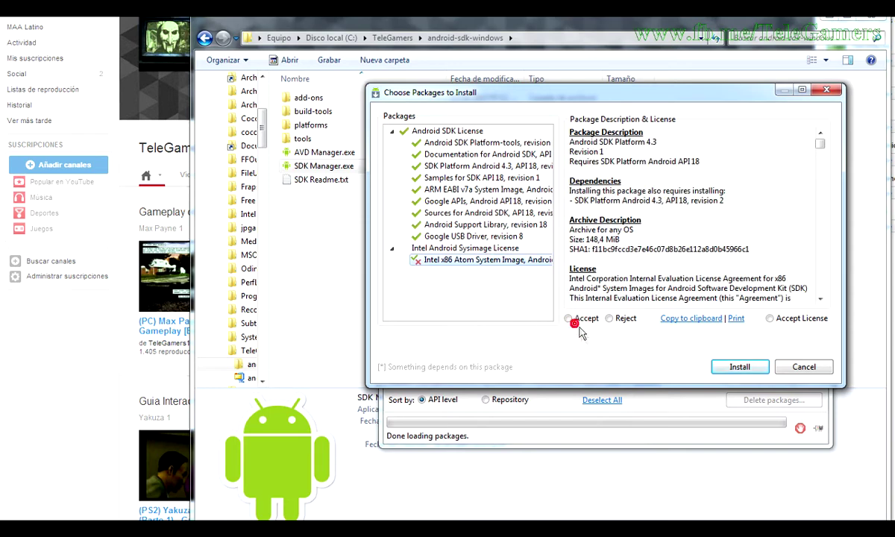
left_click(729, 366)
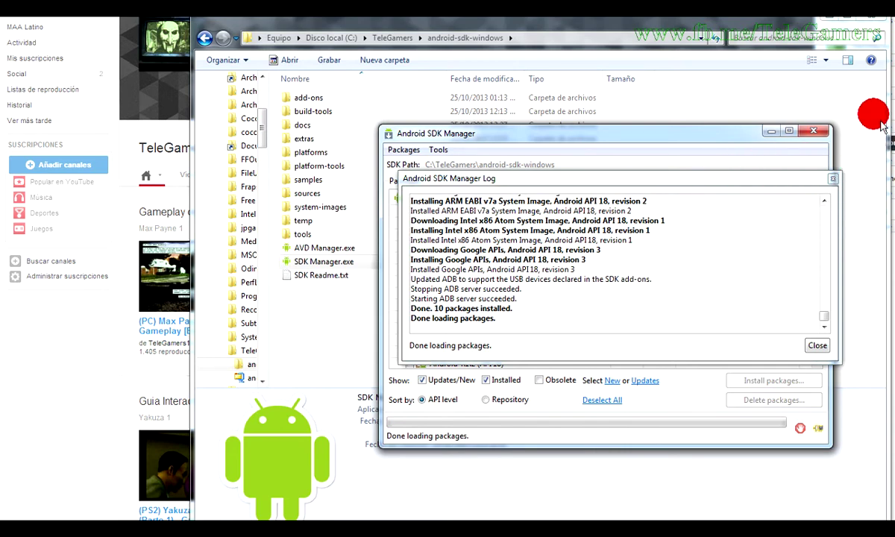
- Close the installation log and the Android SDK Manager, and launch AVD Manager.exe from the android-sdk-windows folder
left_click(814, 345)
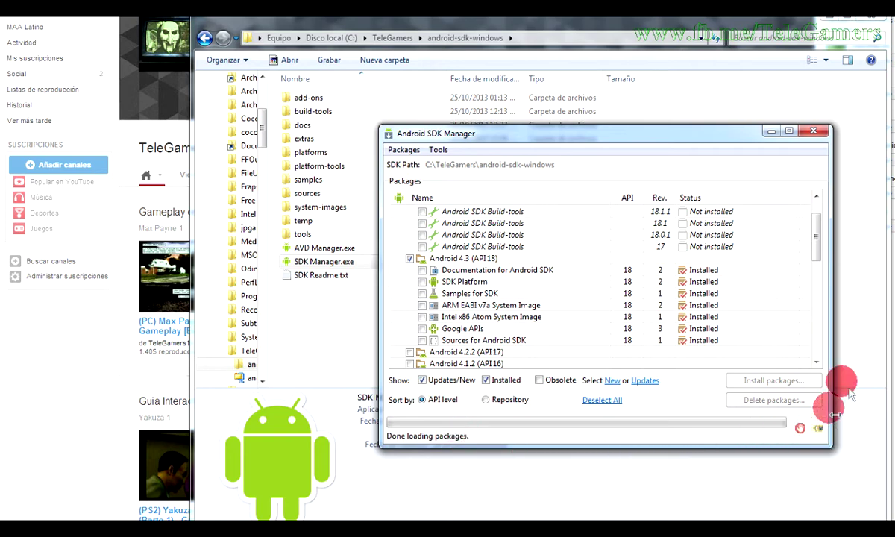
left_click(819, 131)
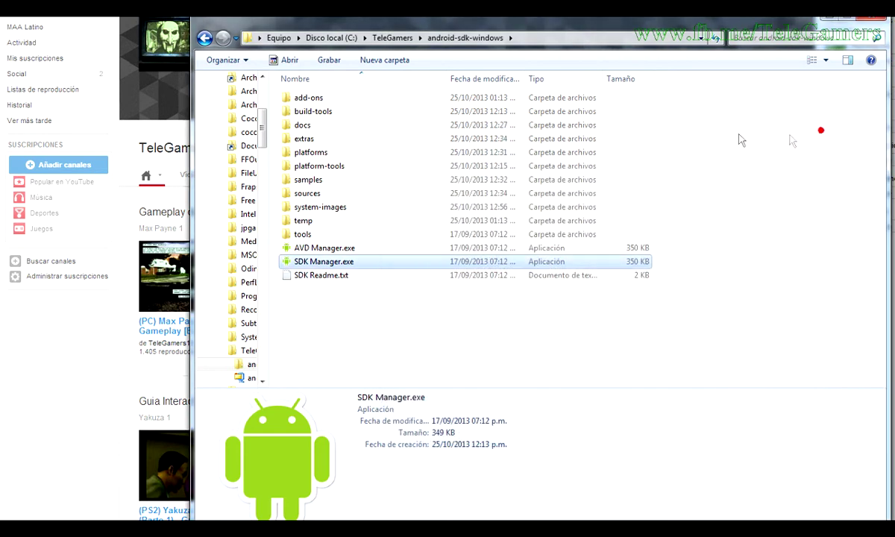
left_click(335, 249)
left_click(450, 389)
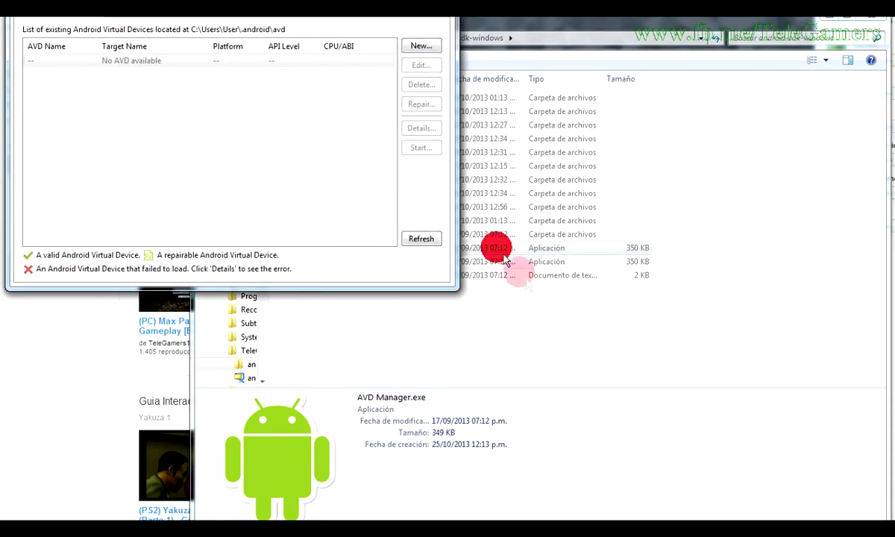
mouse_move(228, 15)
left_mouse_down()
mouse_move(507, 94)
mouse_move(568, 127)
left_mouse_up()
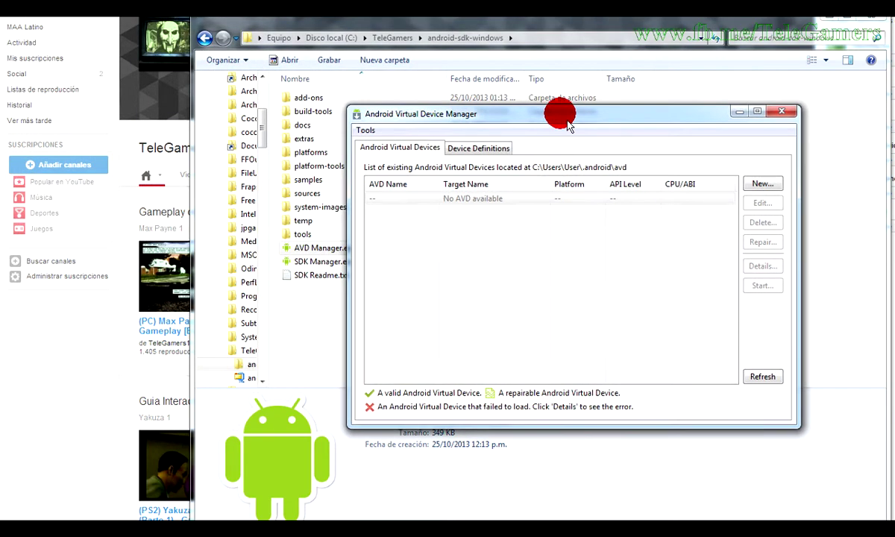
- Start creating a new Android Virtual Device and name it Android43
left_click(761, 184)
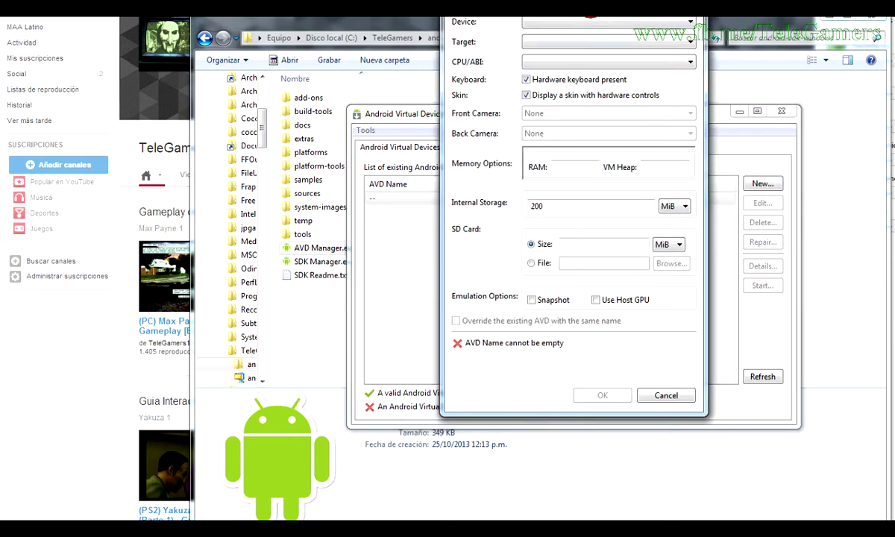
left_click(565, 65)
type("Android")
key("BackSpace")
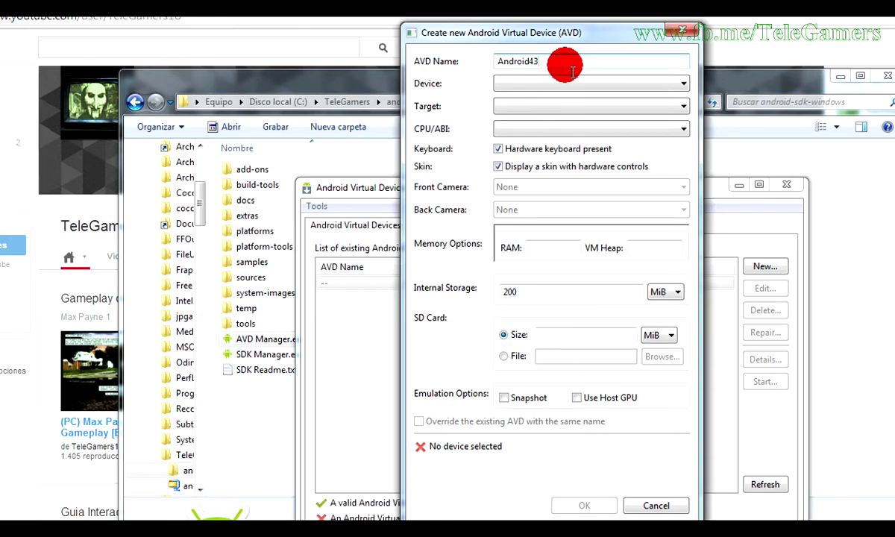
- Choose 10.1" WXGA (Tablet) (1280 × 800: mdpi) as the virtual device's hardware model
left_click(562, 82)
left_click(683, 140)
left_click(683, 140)
left_click(682, 140)
left_click(683, 140)
left_click_drag(691, 130, 683, 107)
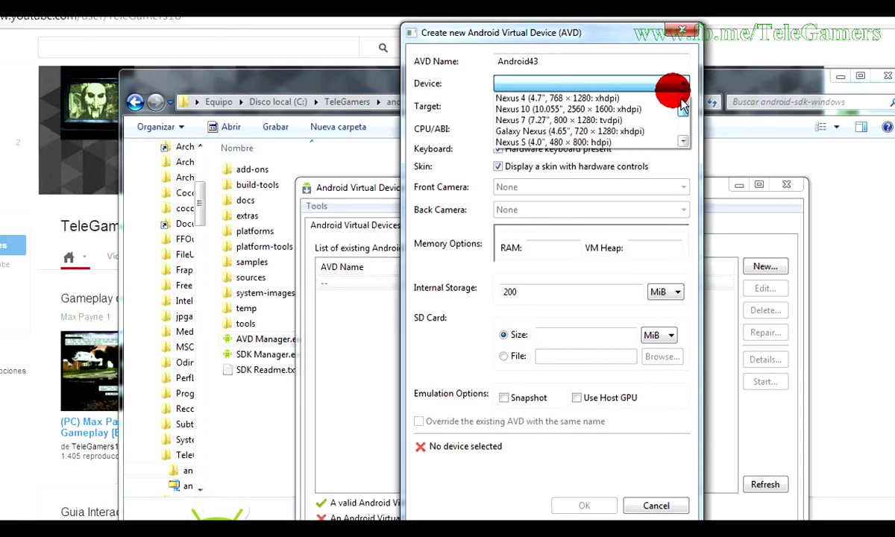
left_click(683, 141)
left_click(683, 140)
left_click(683, 140)
left_click(683, 141)
left_click(682, 141)
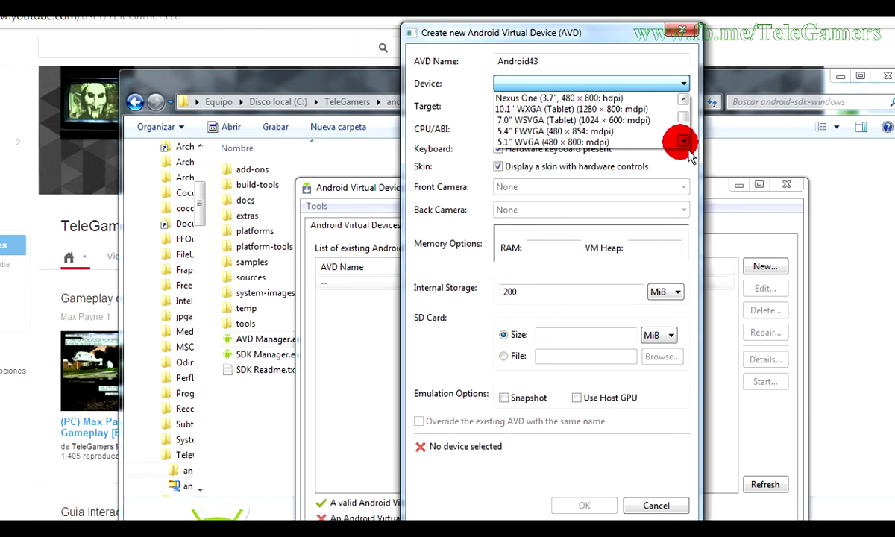
left_click(652, 109)
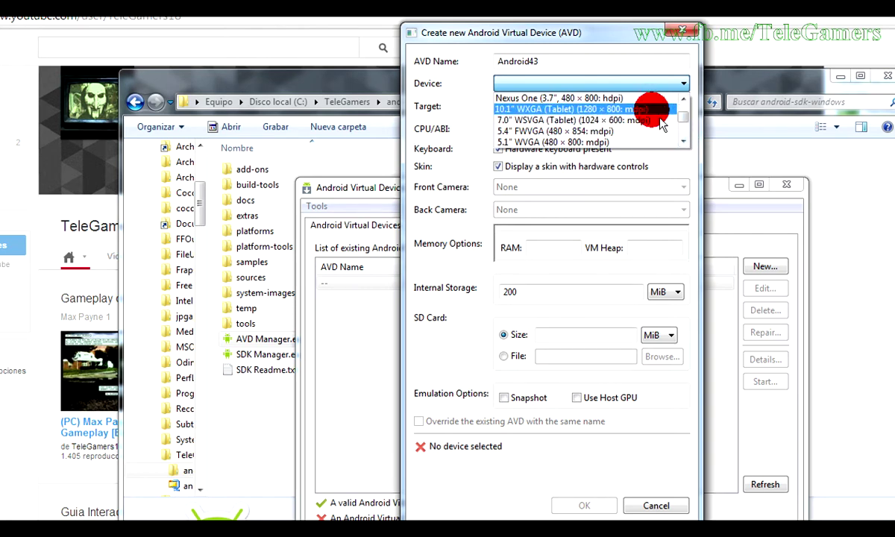
- Set the virtual device's target to Android 4.3 - API Level 18 and its CPU/ABI to ARM (armeabi-v7a)
left_click(680, 108)
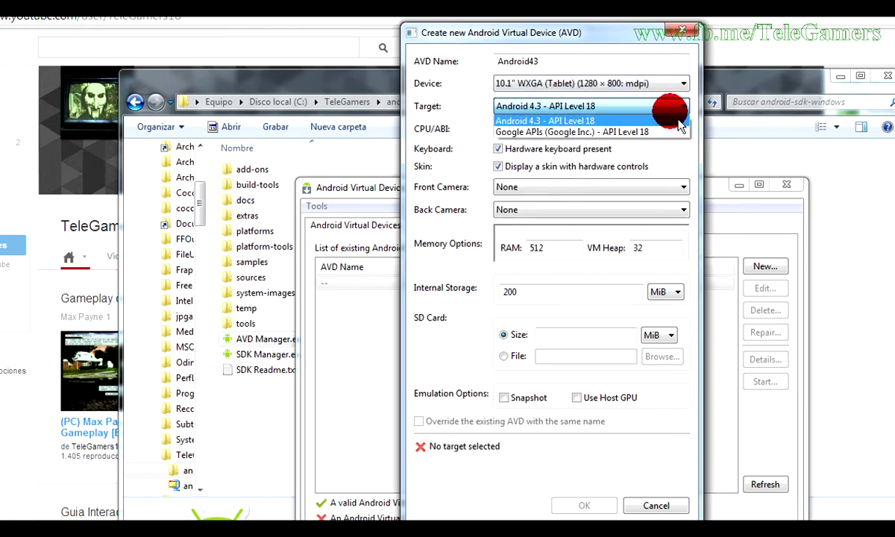
left_click(692, 67)
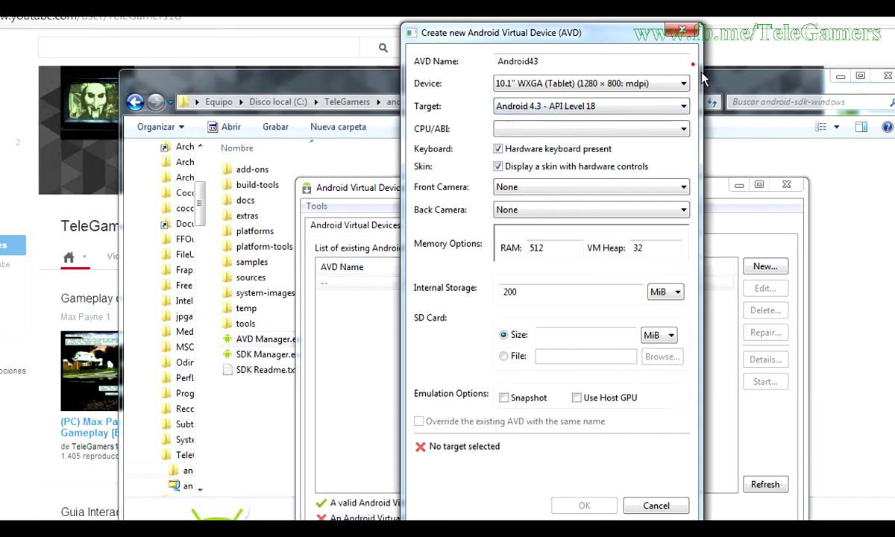
left_click(643, 130)
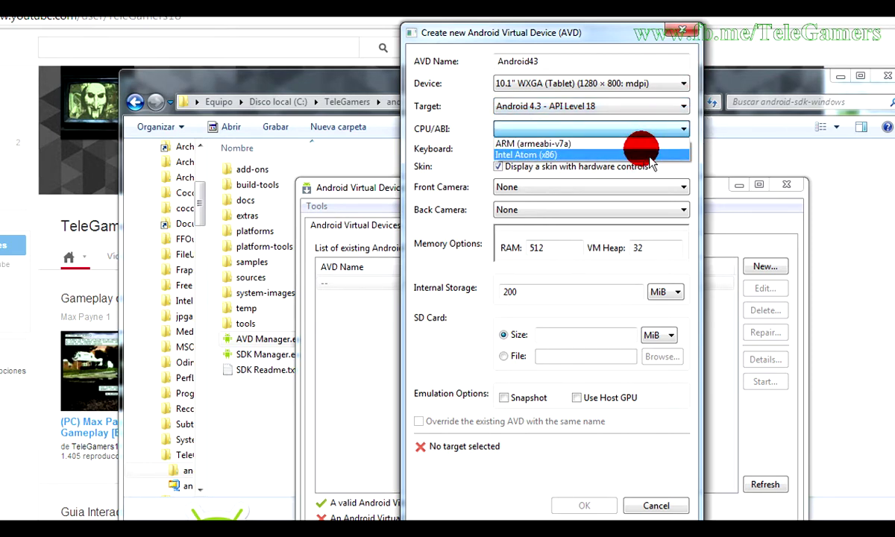
left_click(645, 144)
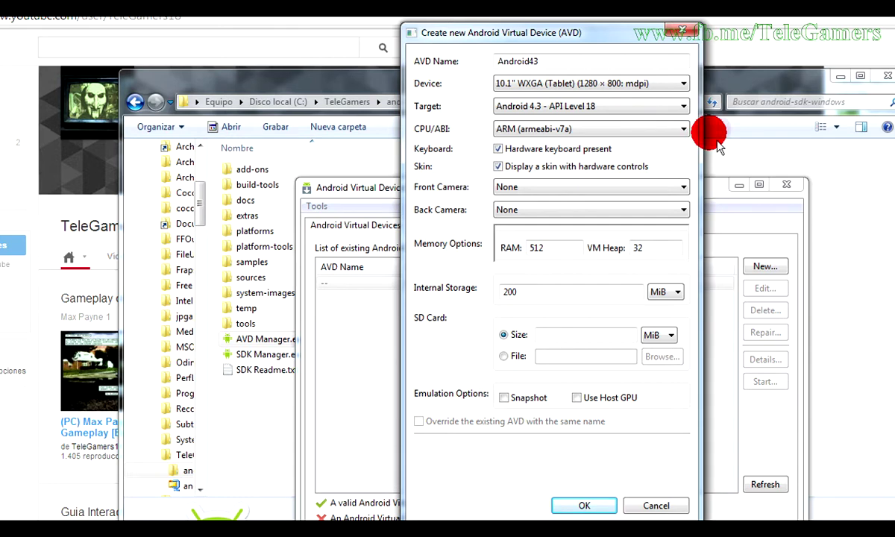
- Keep the front and back cameras set to None and set the virtual device's RAM to 1024
left_click(497, 188)
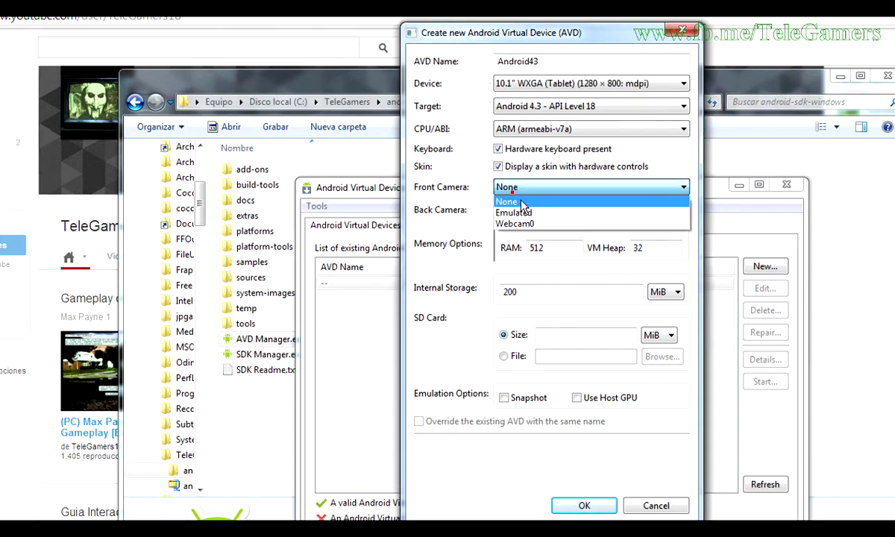
left_click(497, 201)
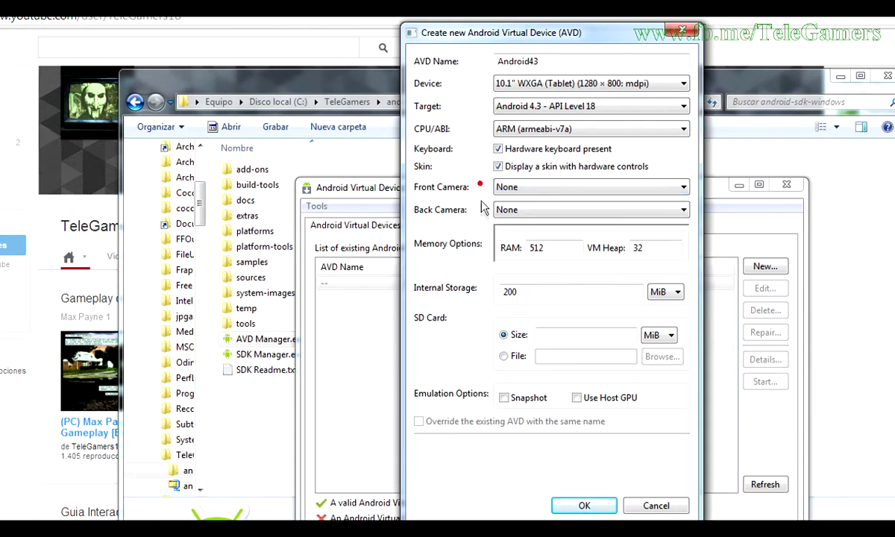
left_click(498, 210)
left_click(455, 231)
double_click(563, 256)
type("1024")
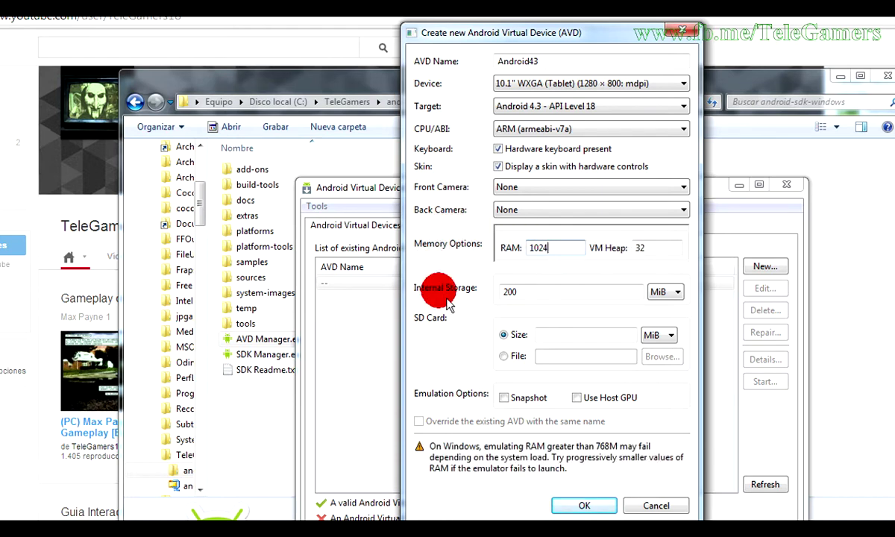
- Set the virtual device's internal storage to 2 GiB and its SD card size to 2 GiB
left_click(661, 292)
left_click(656, 317)
left_click(559, 293)
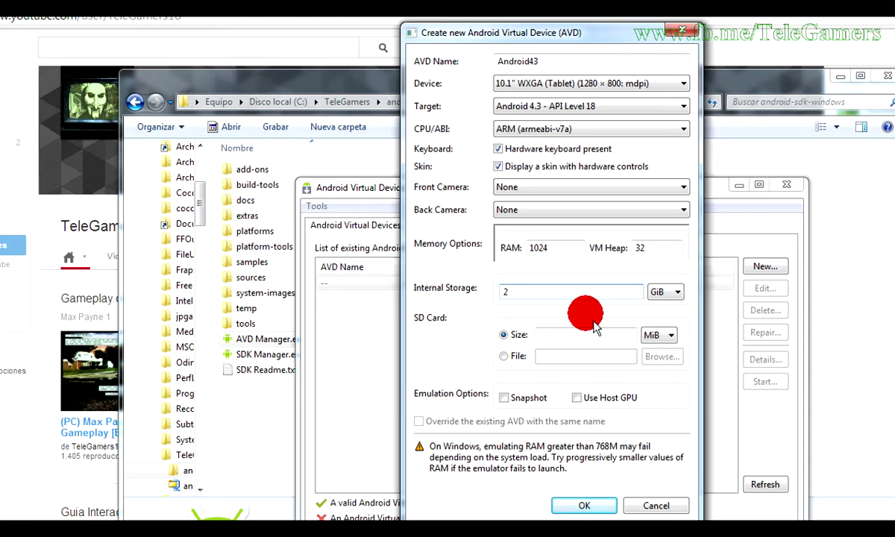
left_click(570, 335)
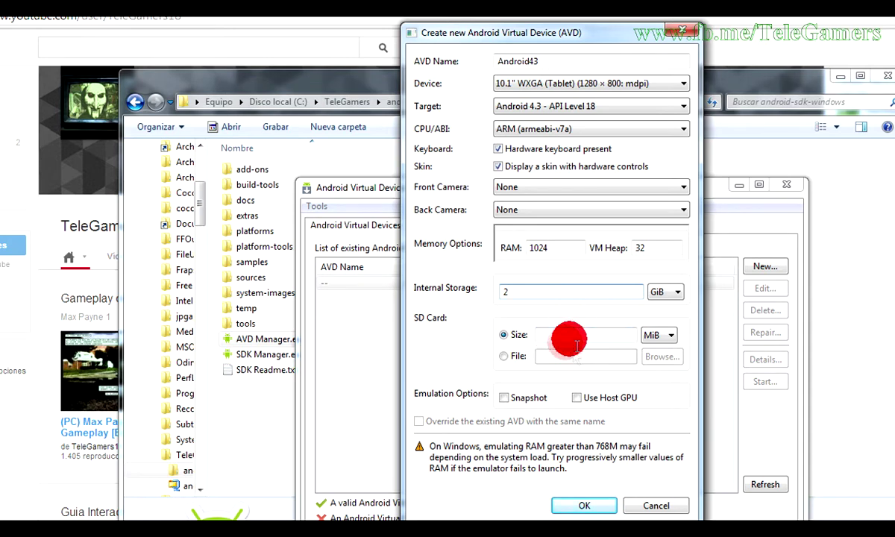
left_click(659, 334)
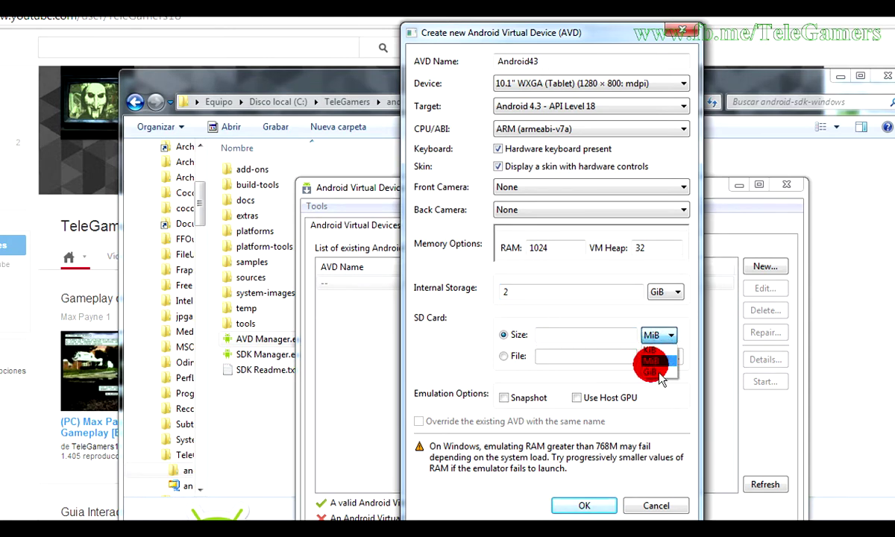
left_click(649, 371)
left_click(594, 335)
type("2")
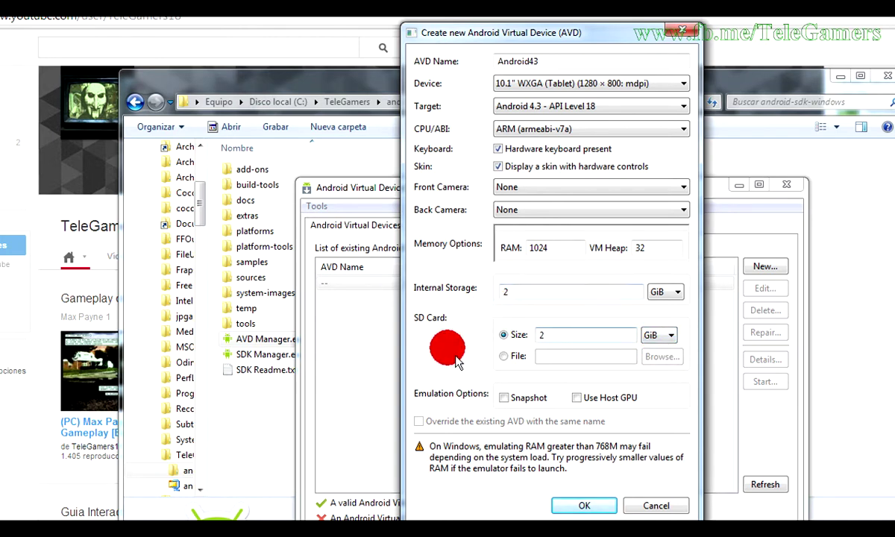
- Enable Use Host GPU, create the virtual device and dismiss the creation summary
left_click(578, 397)
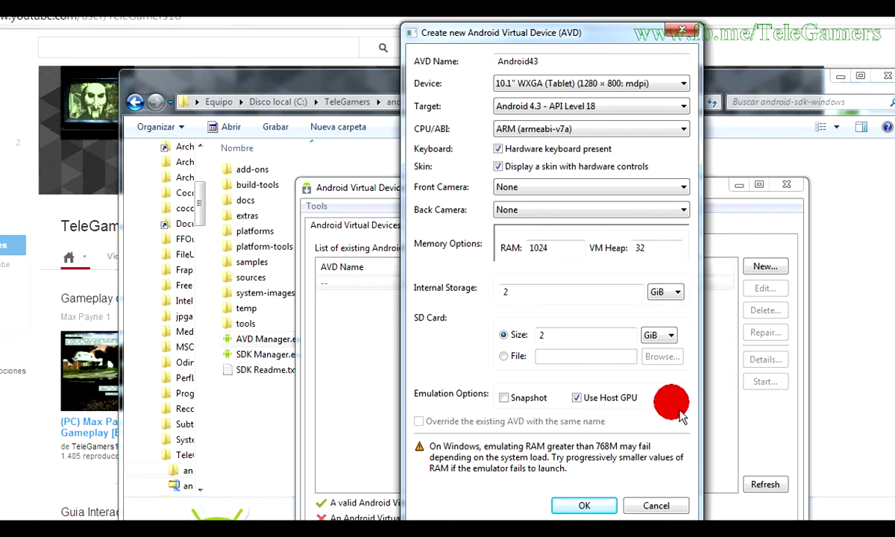
left_click(584, 506)
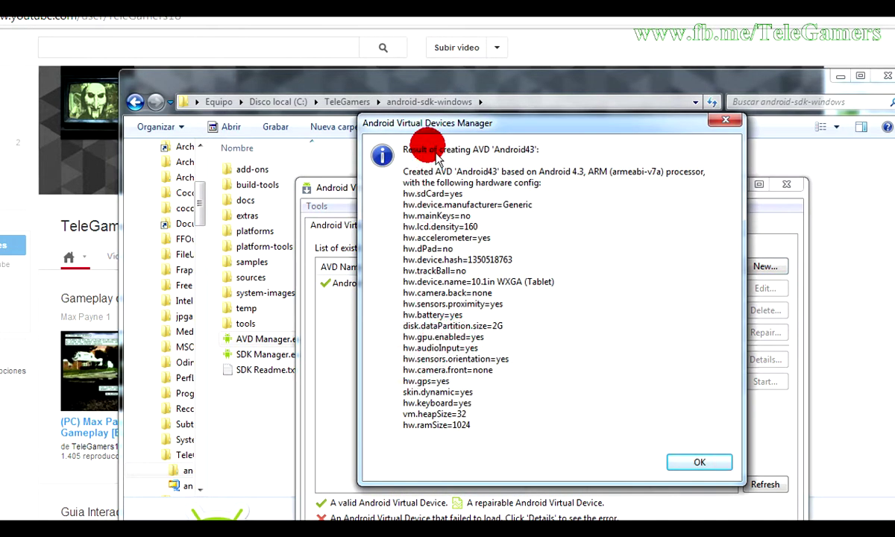
left_click_drag(486, 141, 509, 204)
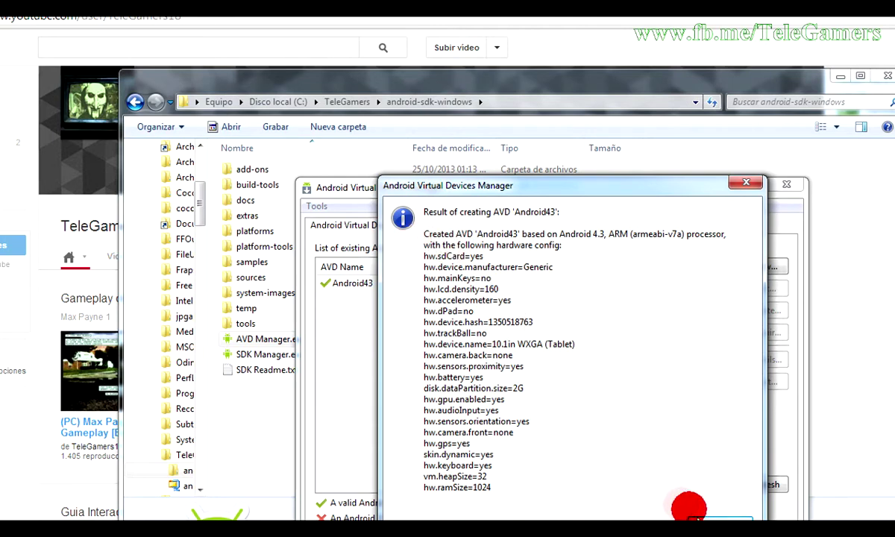
left_click(705, 519)
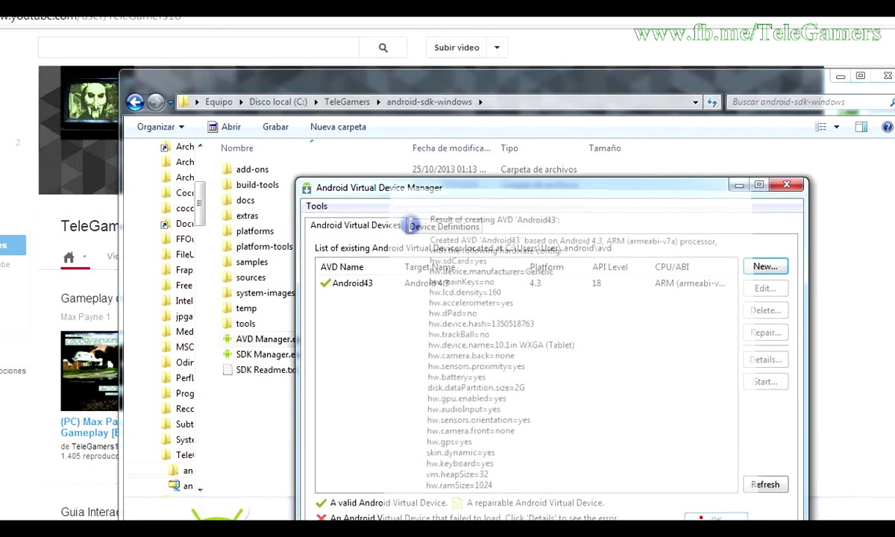
- Launch the Android43 virtual device with the default launch options and open its app list, dismissing the introductory tip
left_click(371, 284)
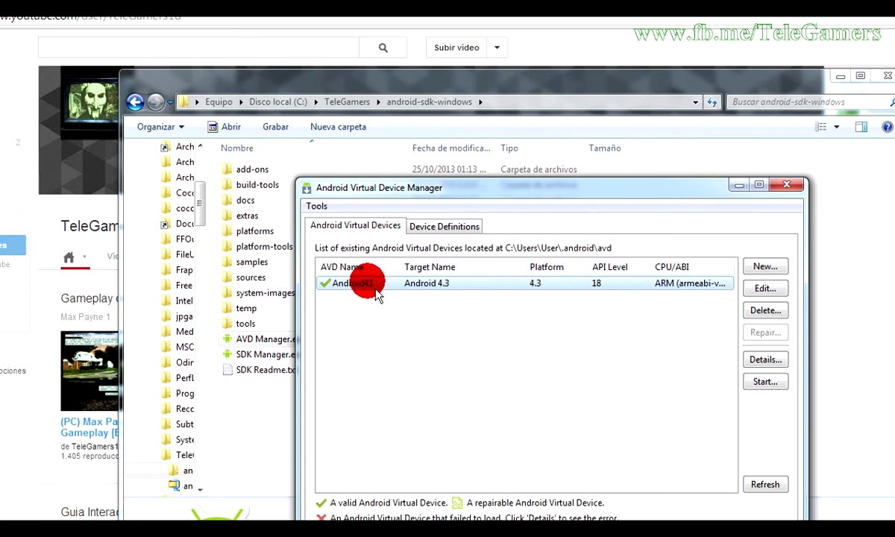
left_click(765, 381)
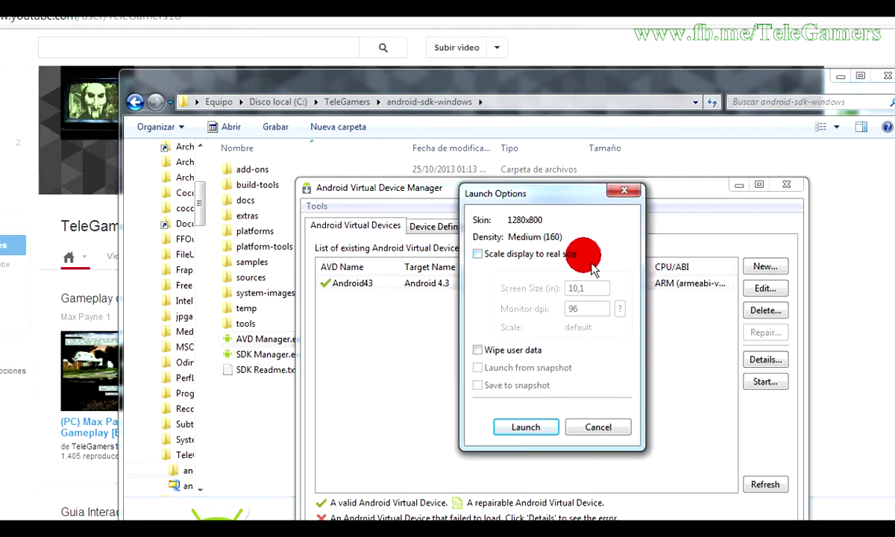
left_click(526, 429)
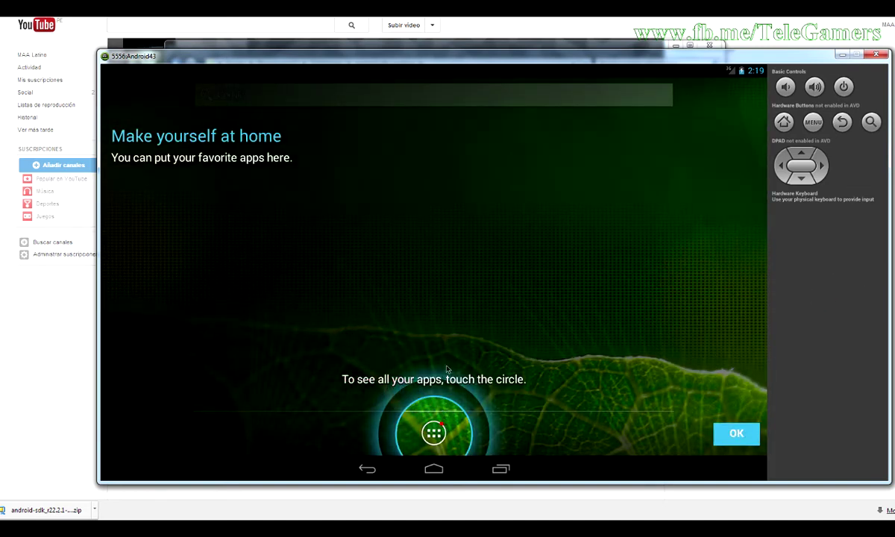
left_click(434, 434)
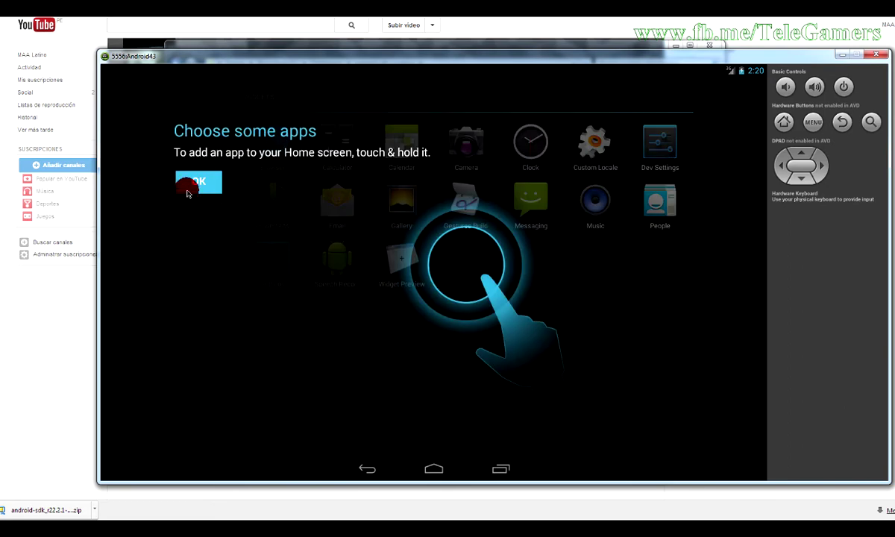
left_click(188, 190)
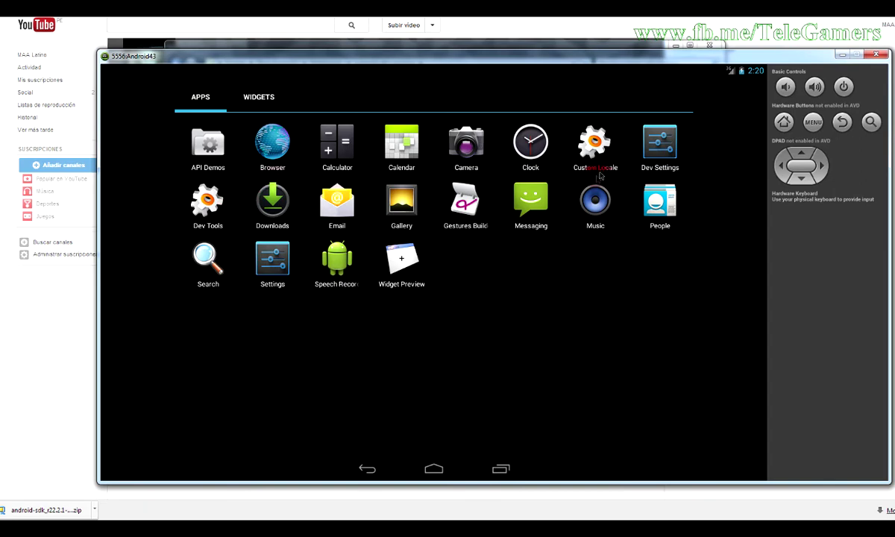
- Set the emulator's language to es_ES - Spanish with Custom Locale and return to the app list
left_click(603, 141)
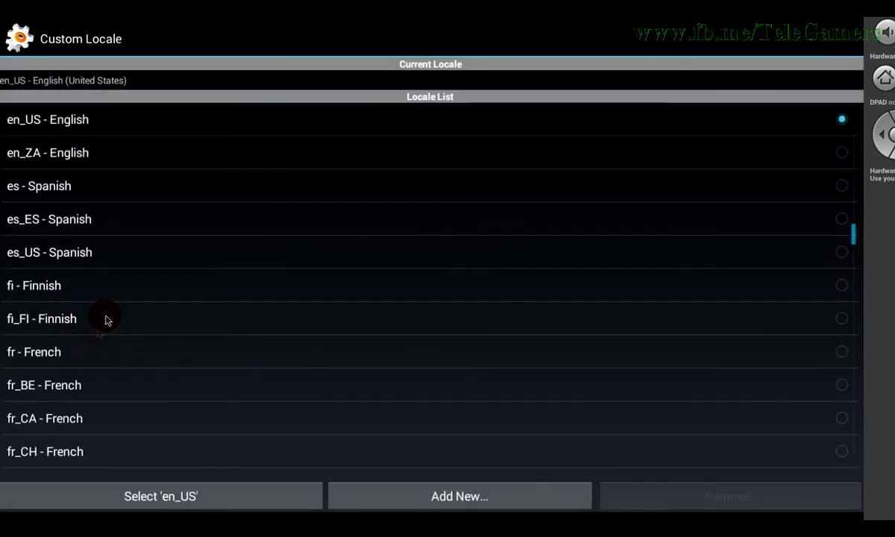
left_click(100, 218)
left_click(226, 500)
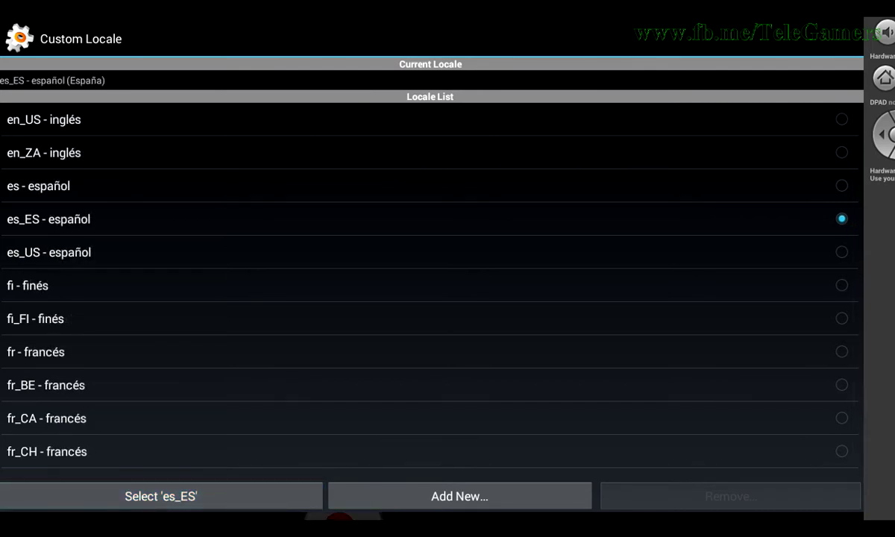
left_click(339, 520)
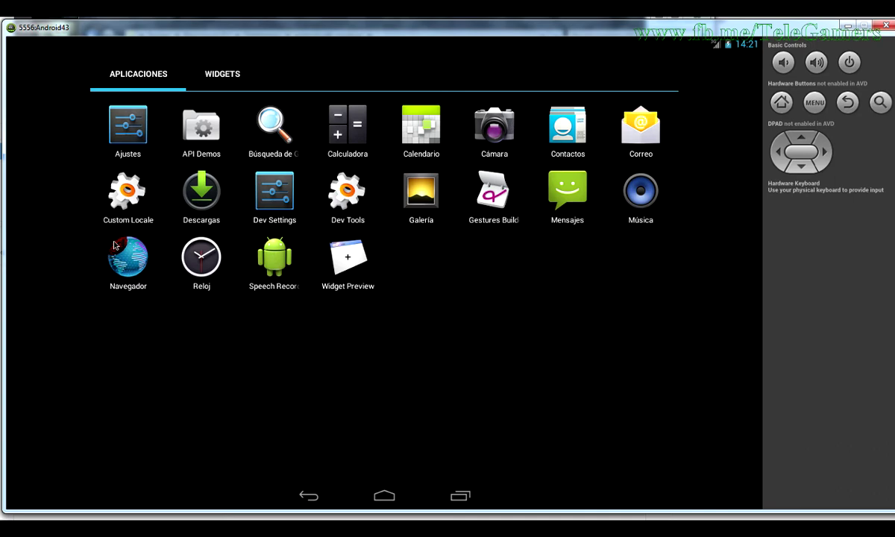
- Open the tablet's settings (Ajustes) and look through the wireless and network, display, internal storage and USB storage details
left_click(120, 128)
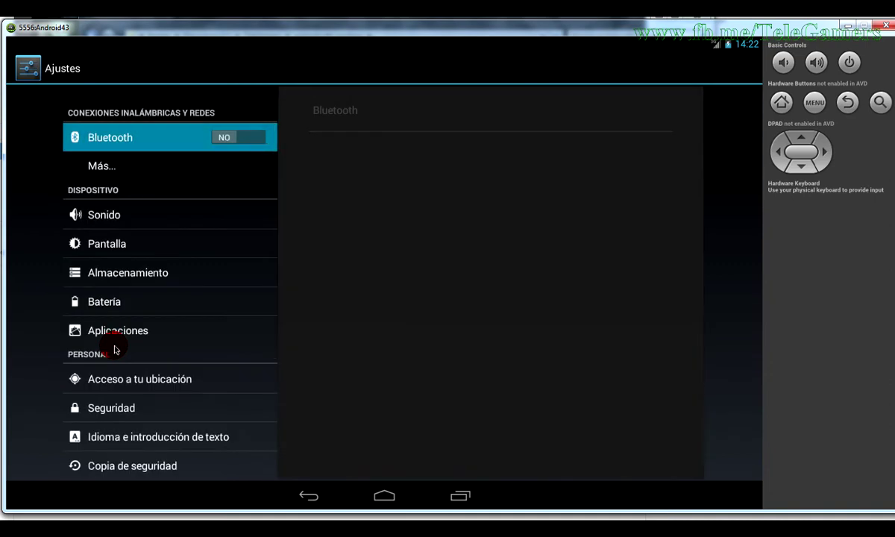
left_click(113, 161)
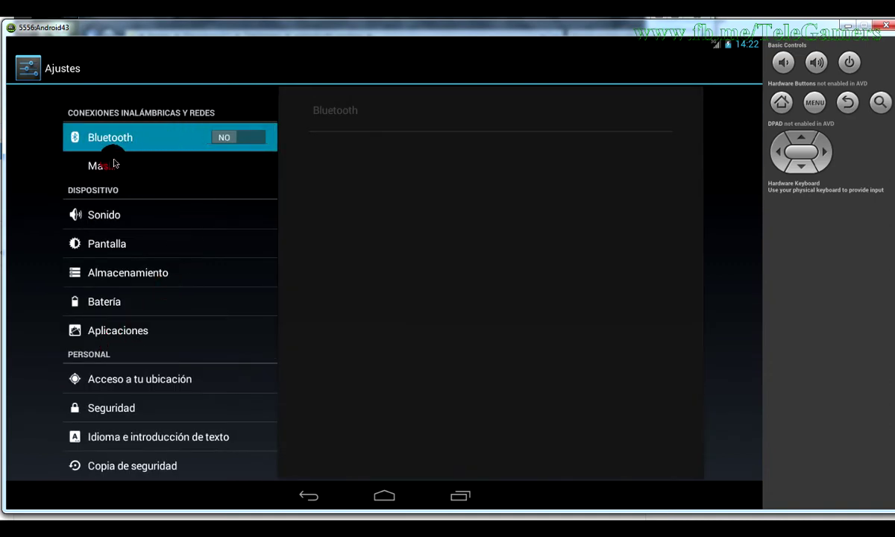
left_click(141, 160)
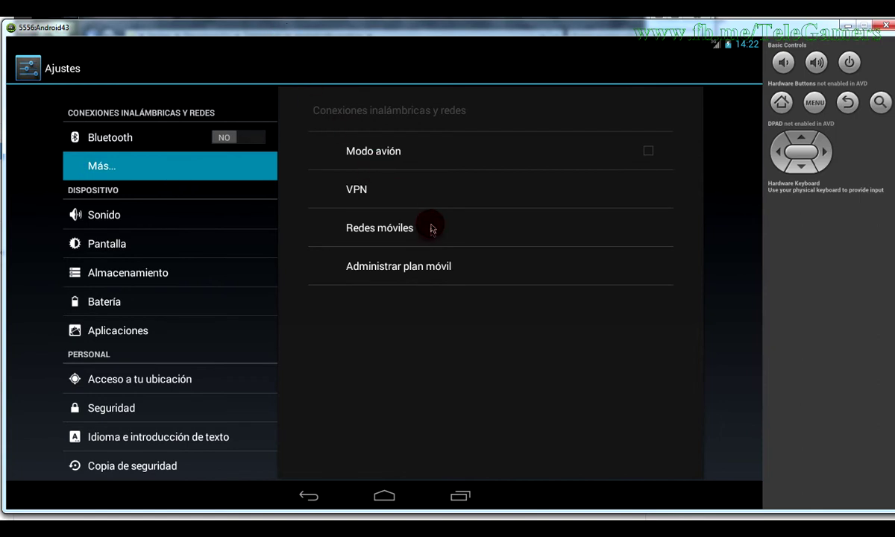
left_click(133, 220)
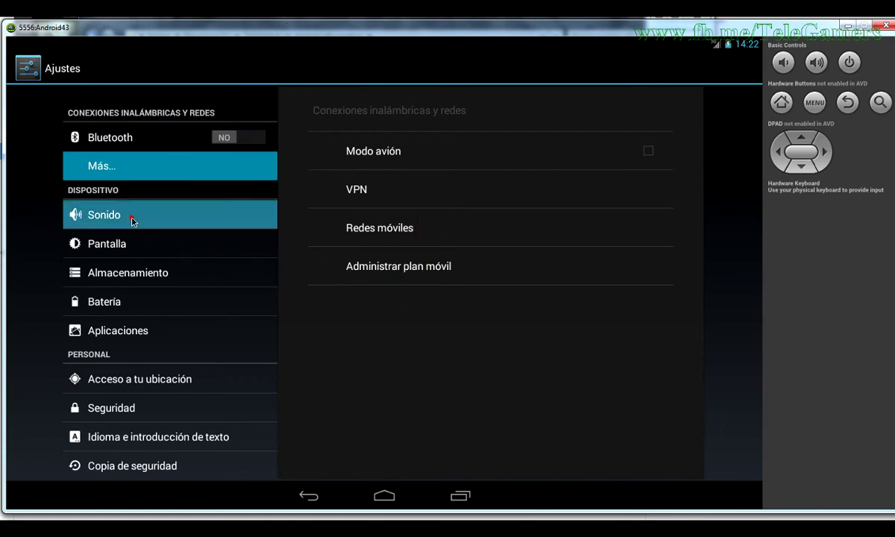
left_click(140, 257)
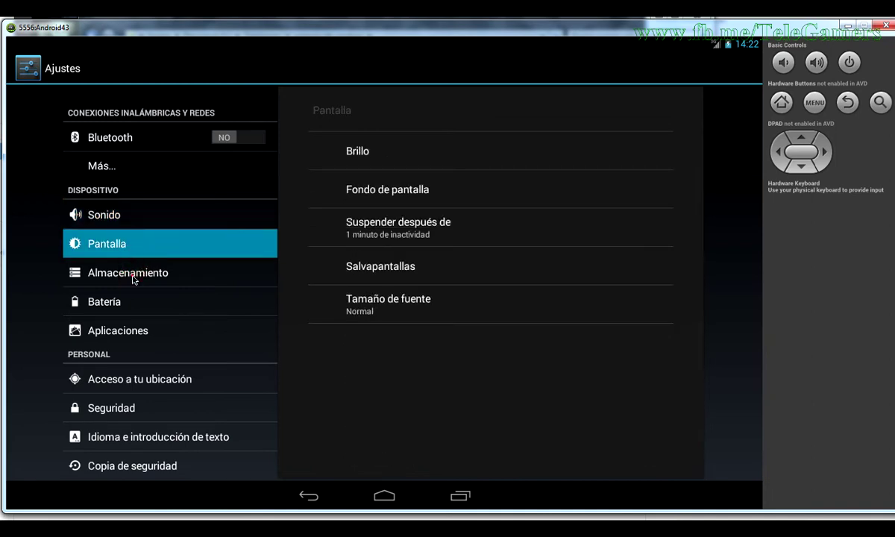
left_click(202, 271)
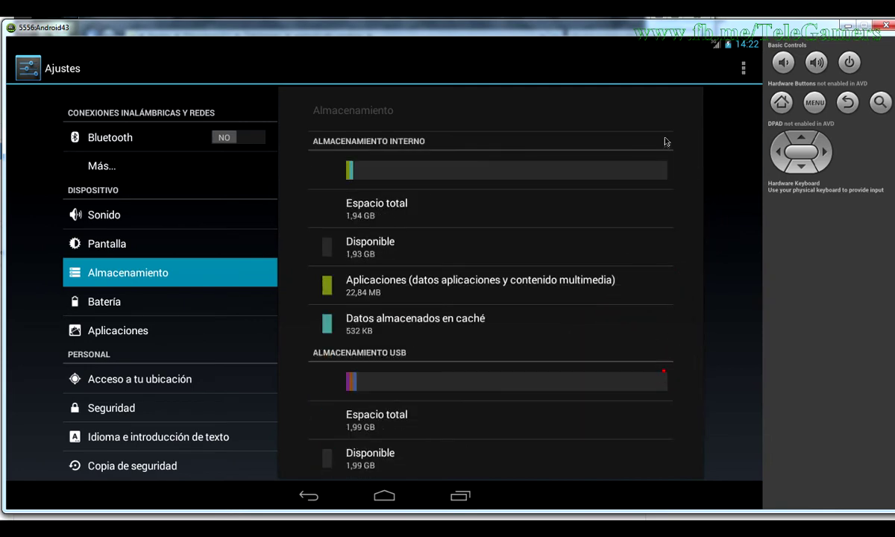
left_click_drag(665, 144, 667, 124)
left_click(125, 307)
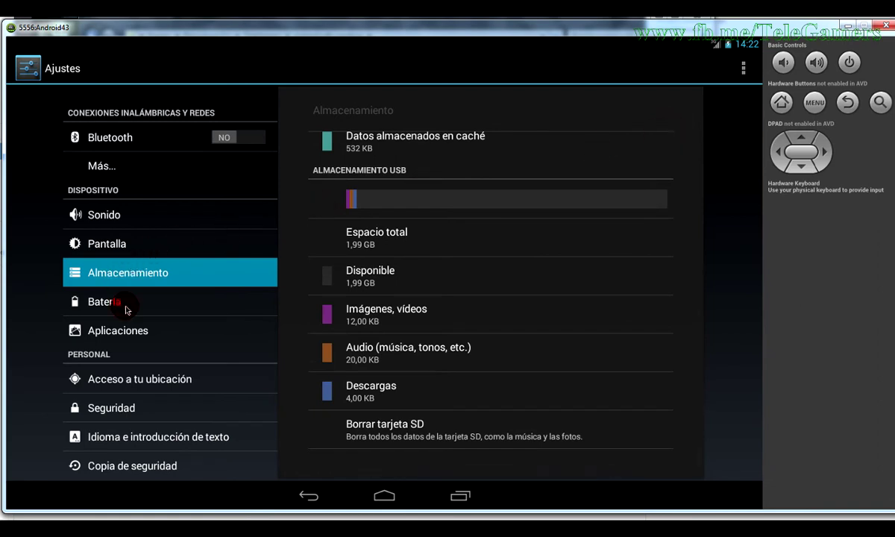
left_click_drag(158, 377, 165, 285)
left_click(165, 284)
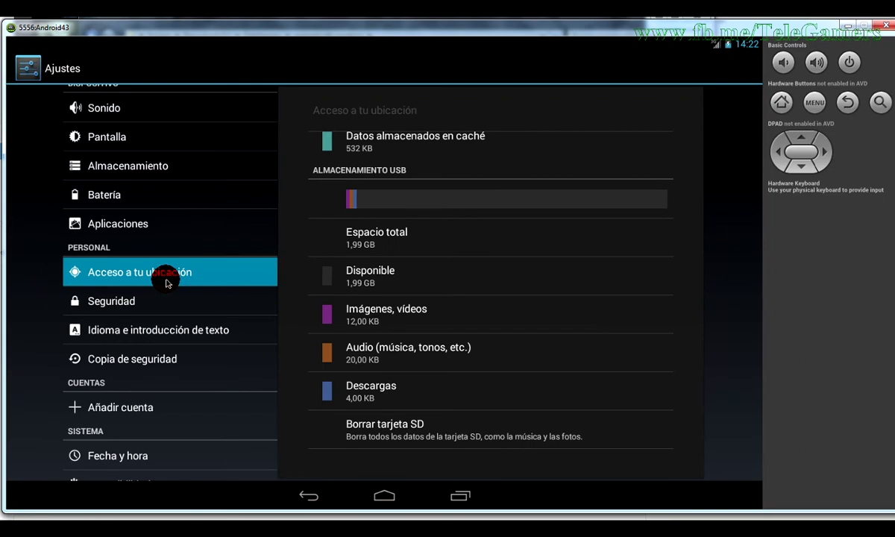
left_click_drag(165, 284, 165, 189)
left_click(149, 235)
- Turn off automatic date and time in Fecha y hora and set the tablet's time to 13:22
left_click(122, 359)
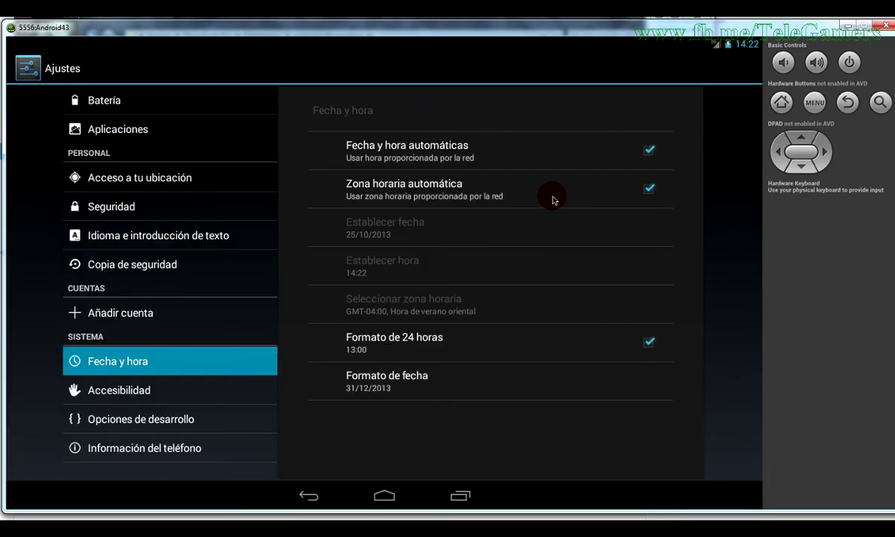
left_click(650, 152)
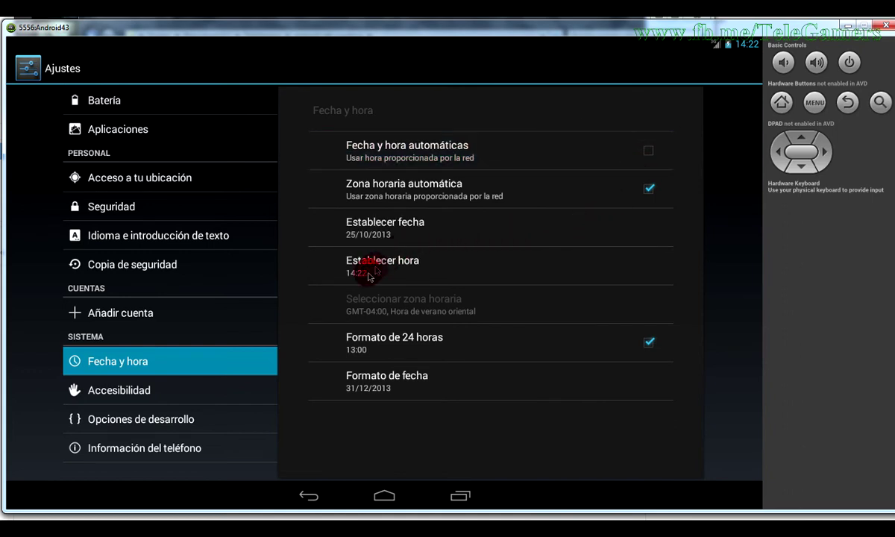
left_click(364, 267)
left_click(370, 236)
left_click(384, 348)
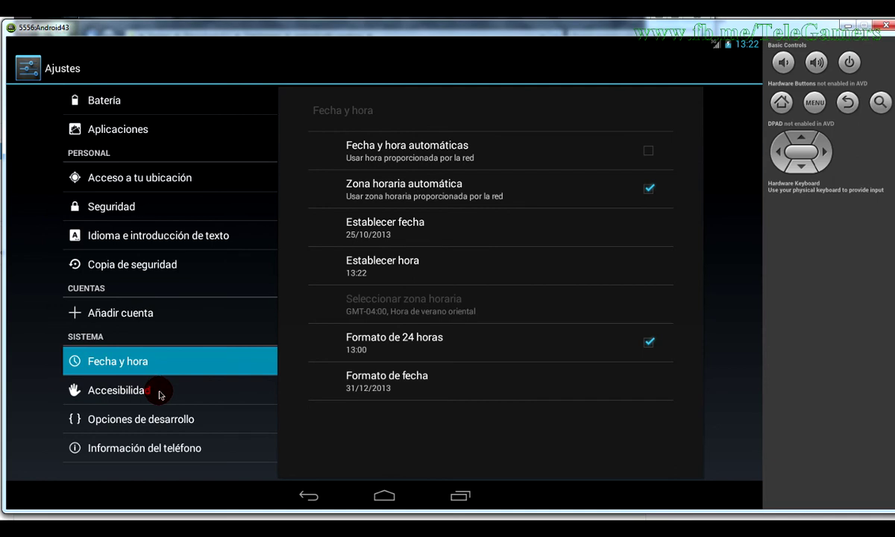
- Check the Android version and build details in Información del teléfono, and return to the app list
left_click(150, 448)
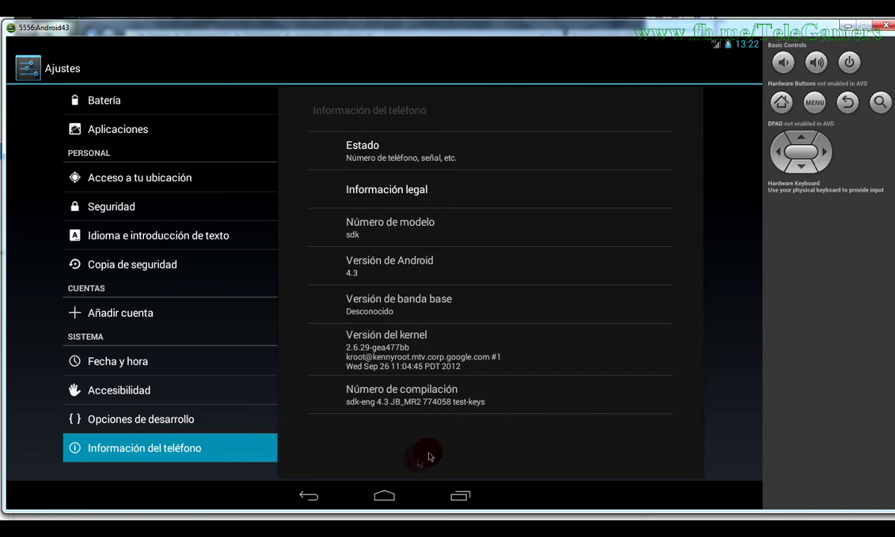
left_click(308, 495)
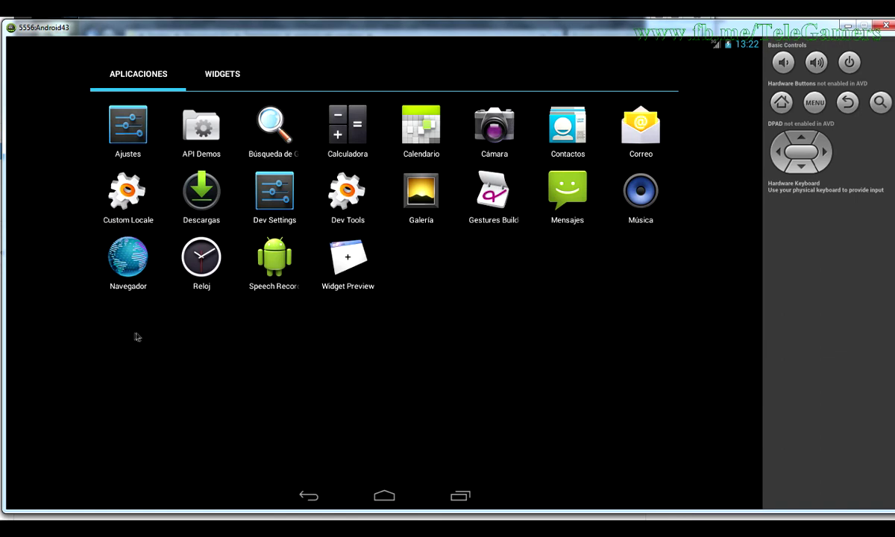
- Open the tablet's web browser (Navegador) from the app list
left_click(128, 258)
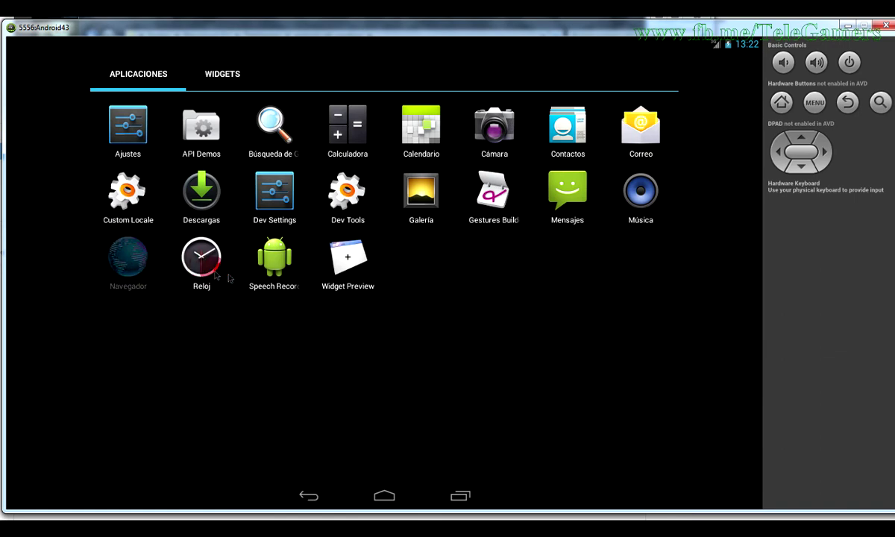